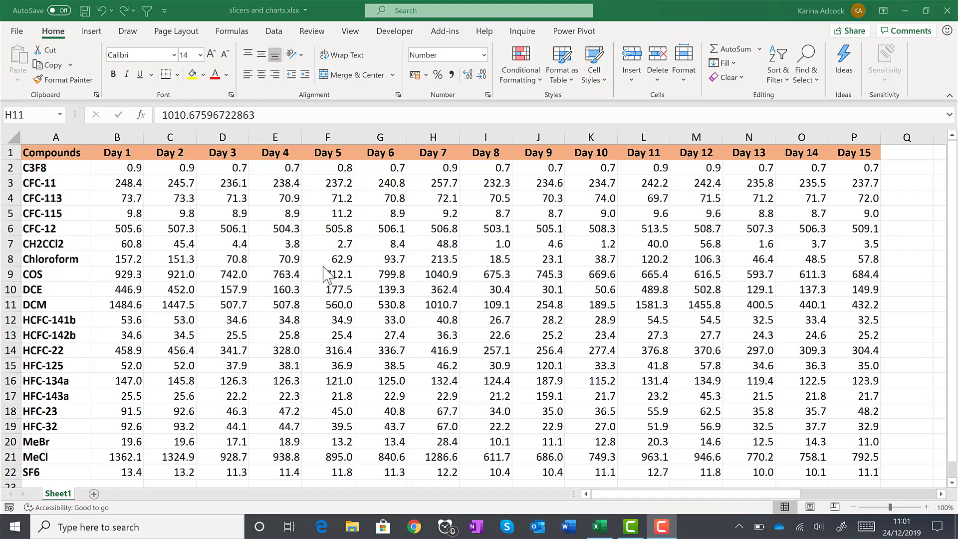
From a cell in the Compounds data, open Create Table for $A$1:$P$22 with headers
click(322, 260)
click(318, 273)
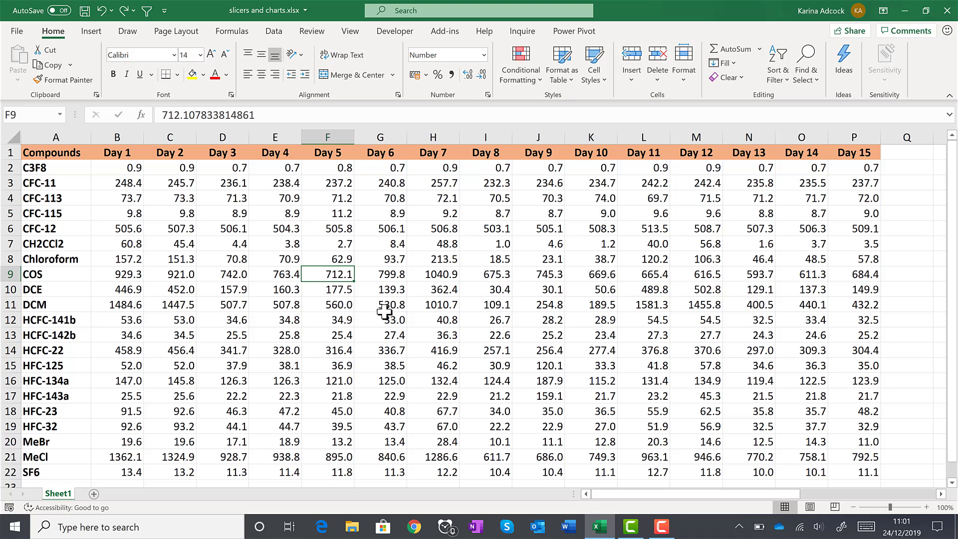
key(ctrl+t)
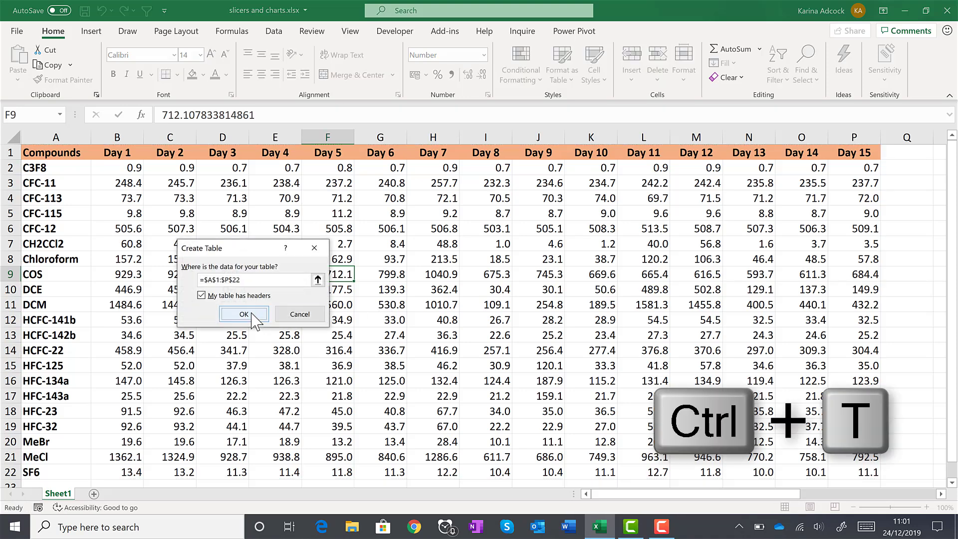
Create table Table7 with headers, clear its table style and turn off the filter buttons
click(243, 315)
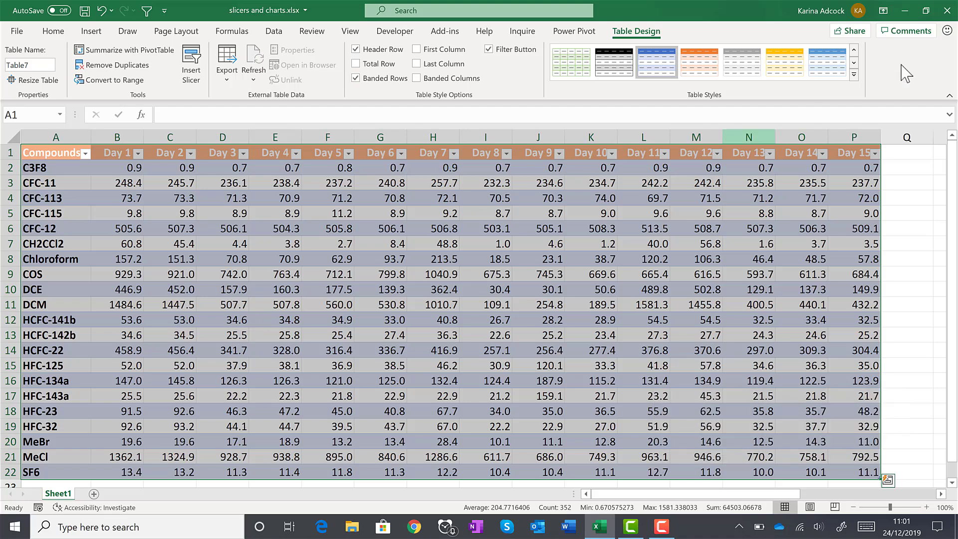
click(854, 73)
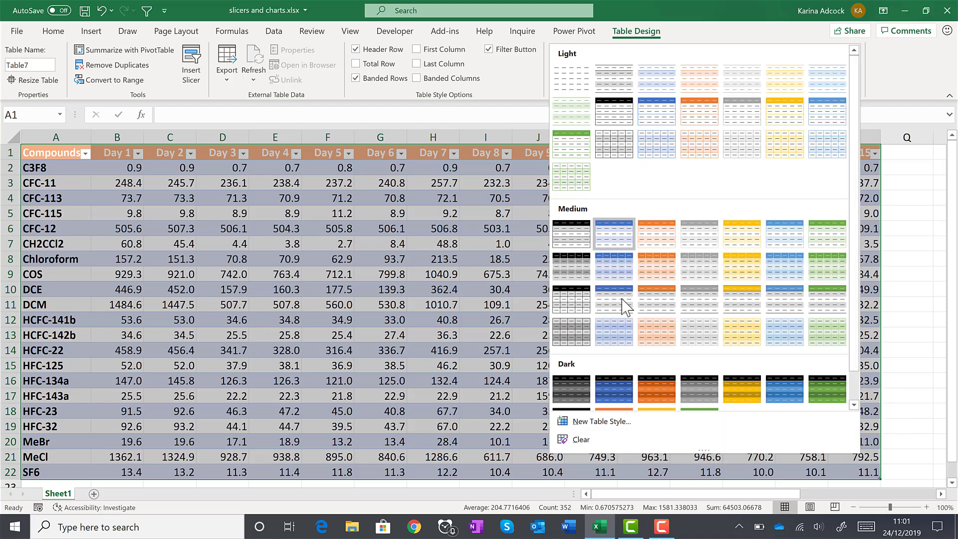
click(587, 444)
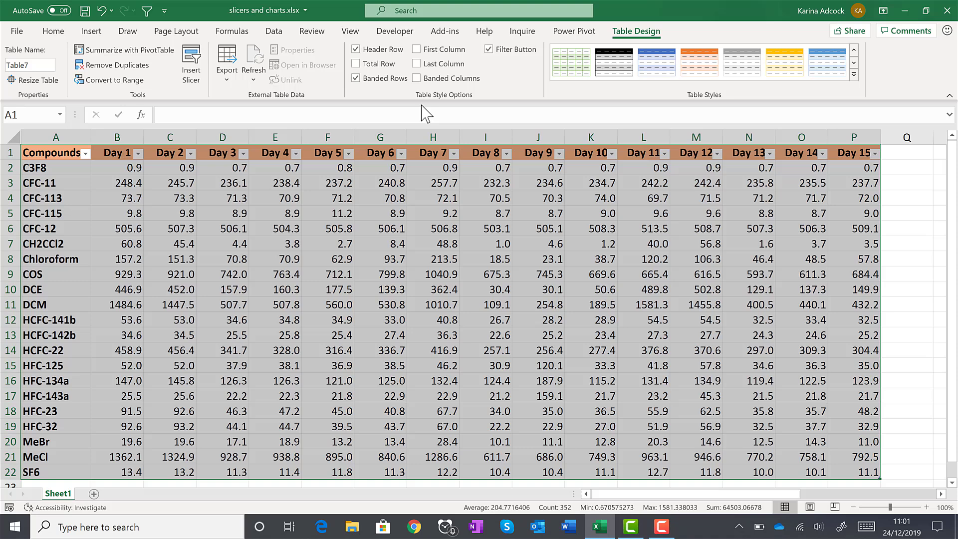
click(489, 50)
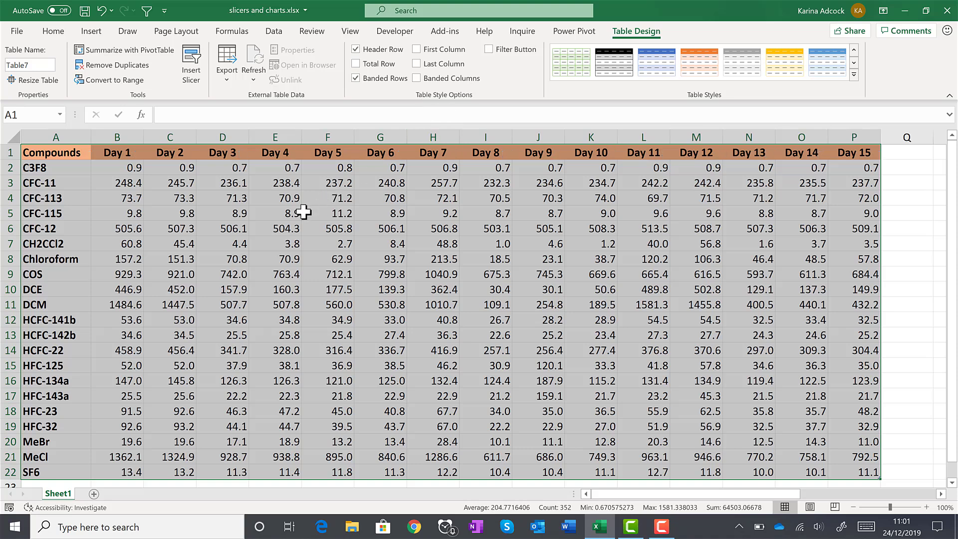
click(307, 213)
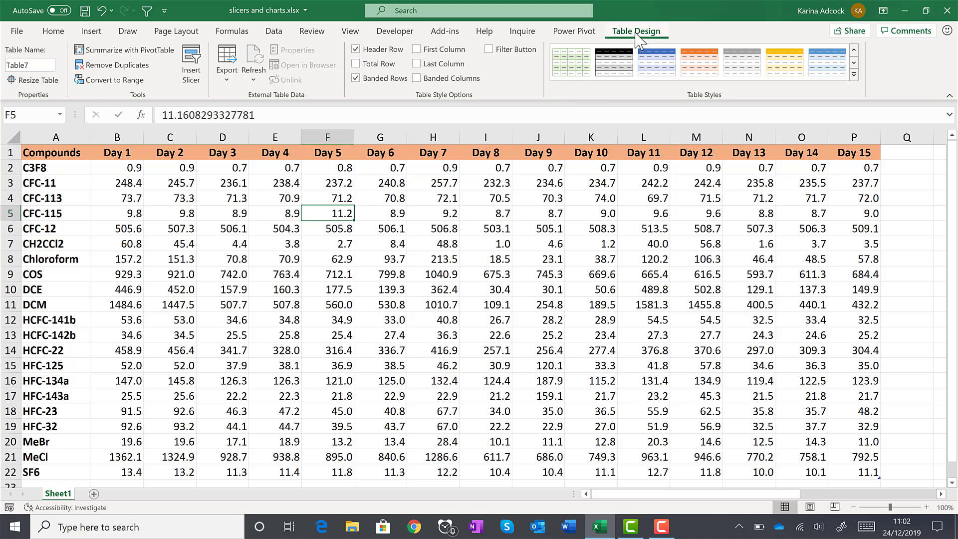
Insert a slicer on Table7 for the Compounds column
click(193, 67)
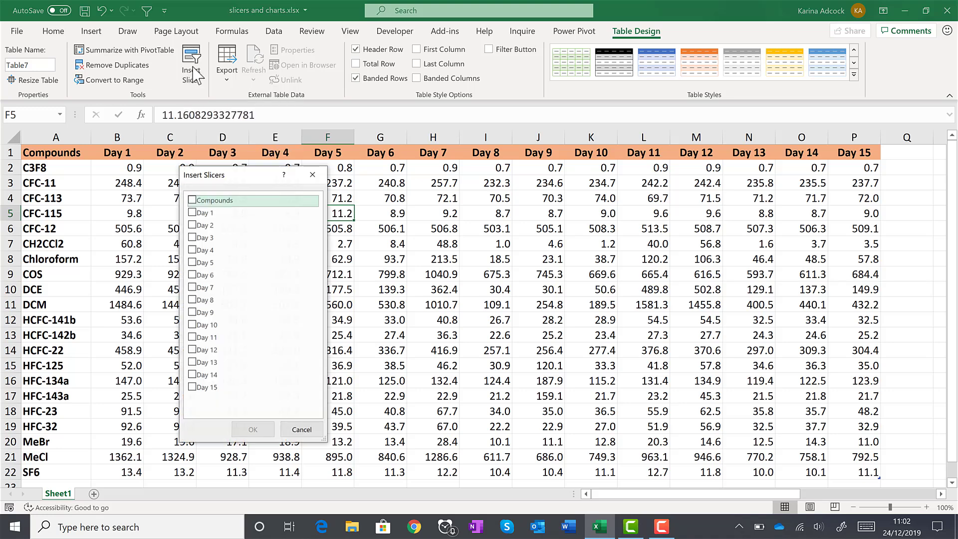
click(192, 201)
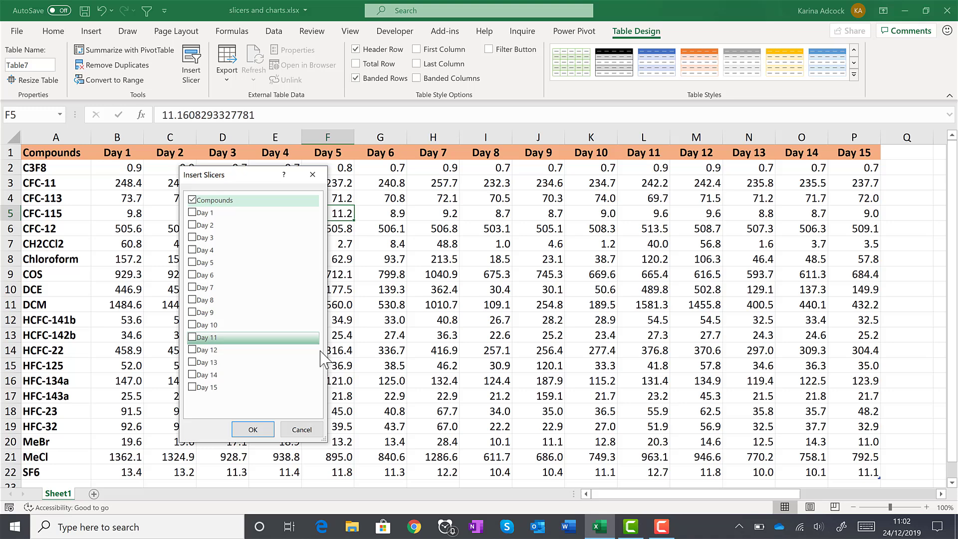
click(253, 429)
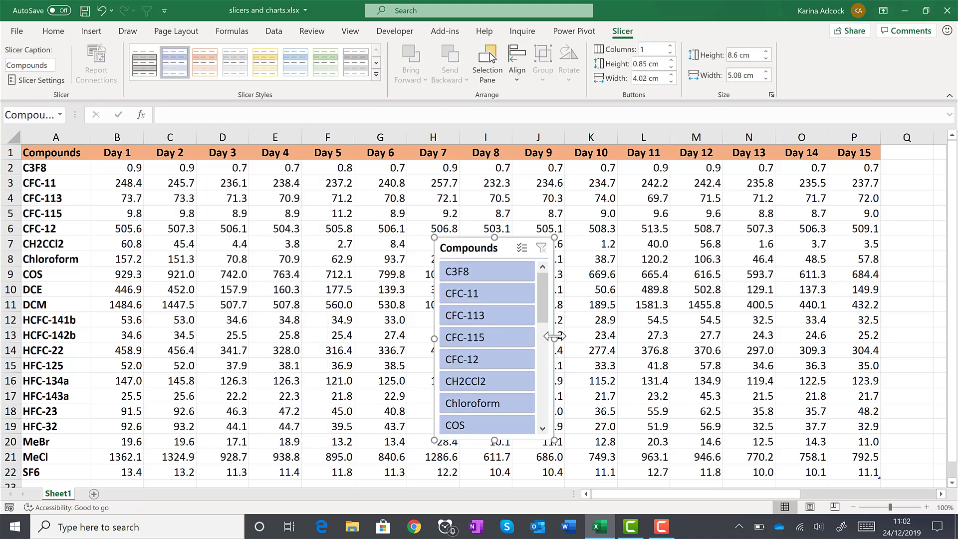
Make the Compounds slicer 15.43 cm wide, 8 cm tall, 3 columns, beside the data
drag(554, 337, 798, 337)
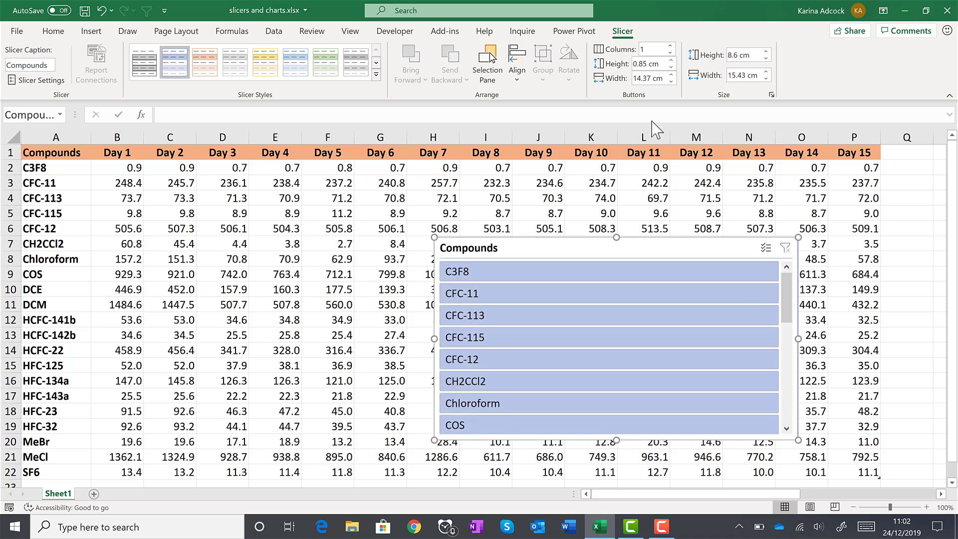
click(671, 46)
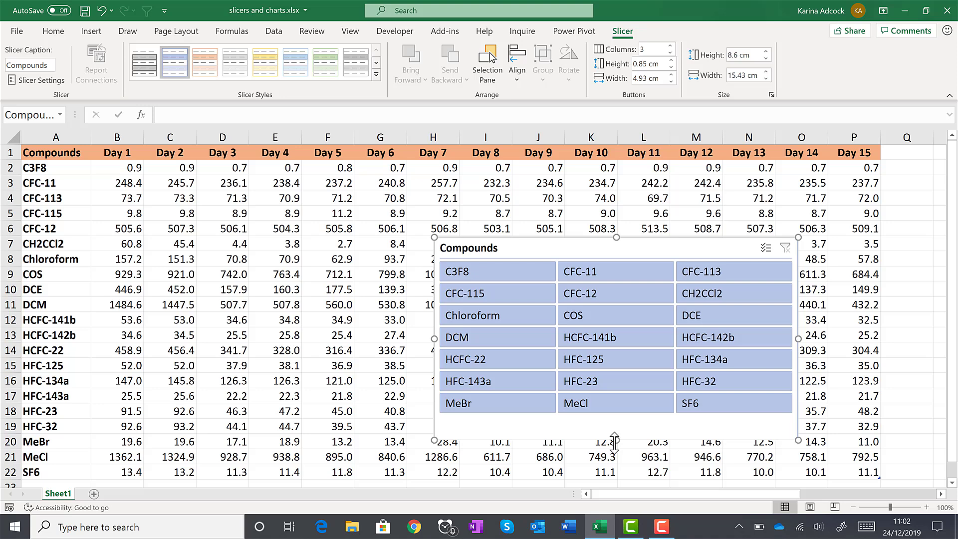
drag(615, 441, 614, 426)
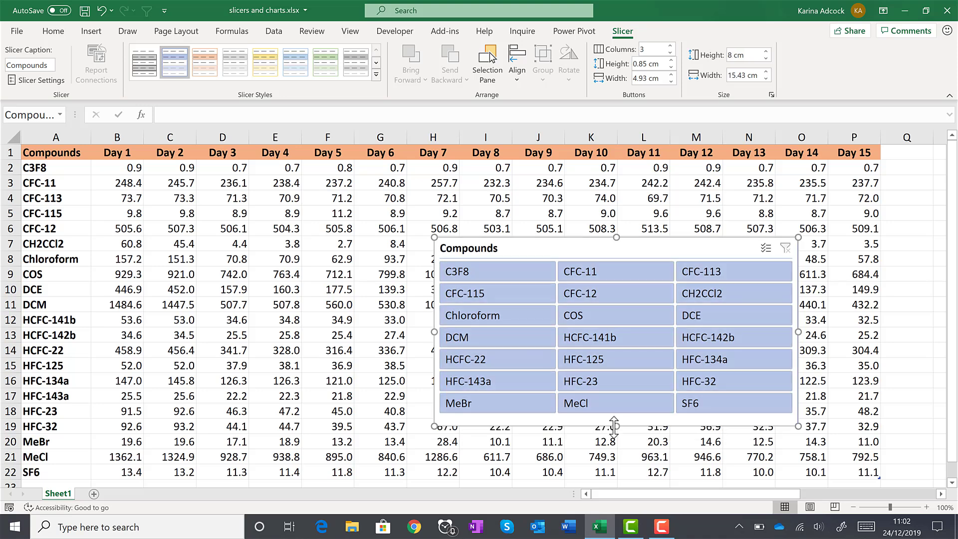
drag(554, 243, 611, 239)
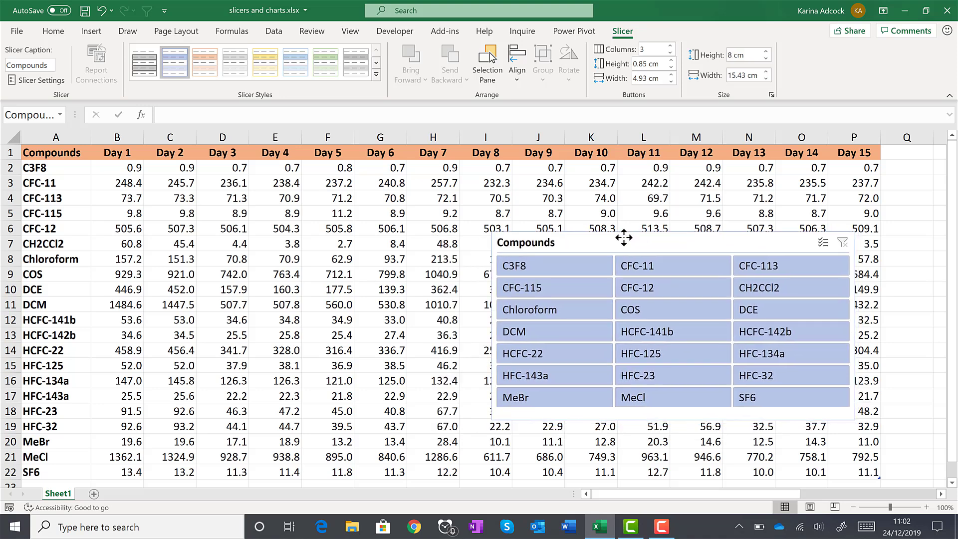
click(304, 202)
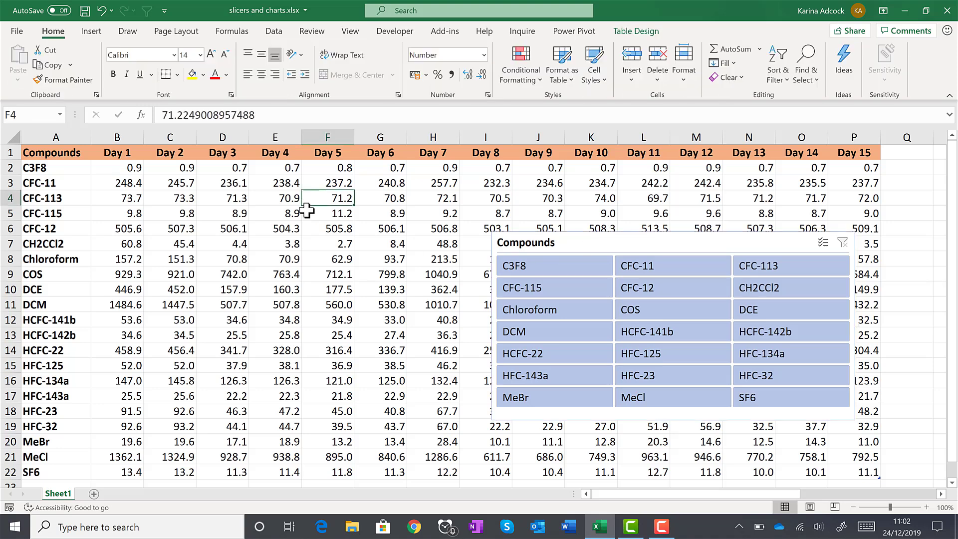
Chart A1:P22 as a scatter with straight lines and markers, enlarged over columns A–G
click(69, 154)
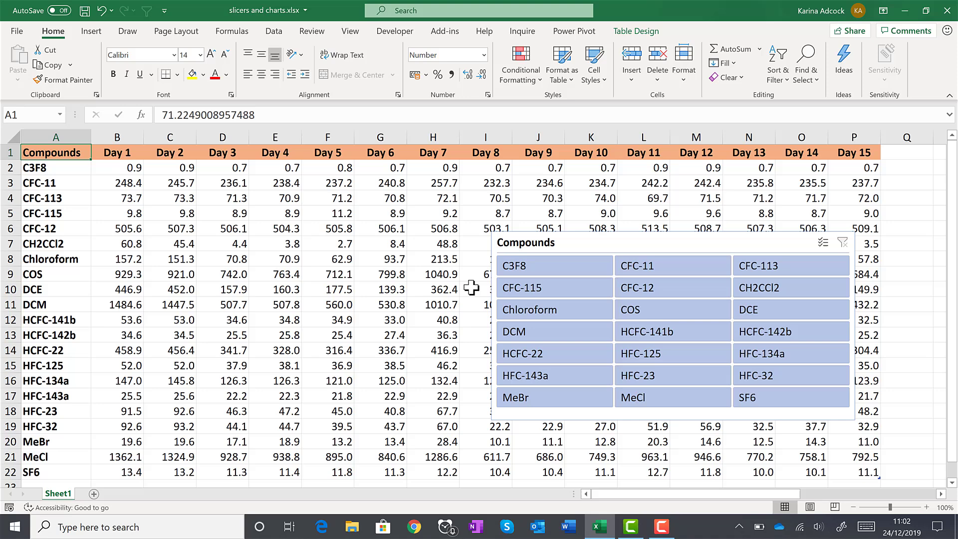
drag(472, 287, 871, 474)
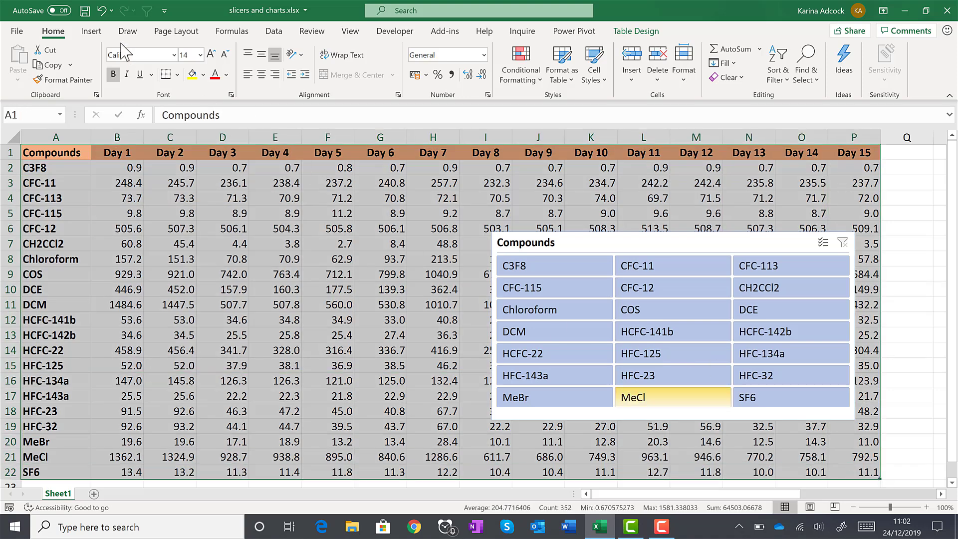
click(91, 31)
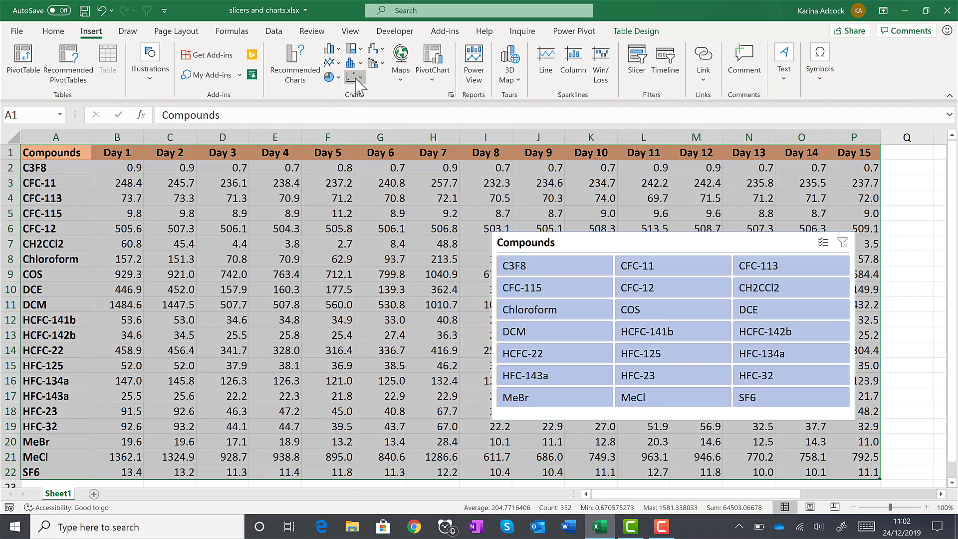
click(354, 78)
click(364, 156)
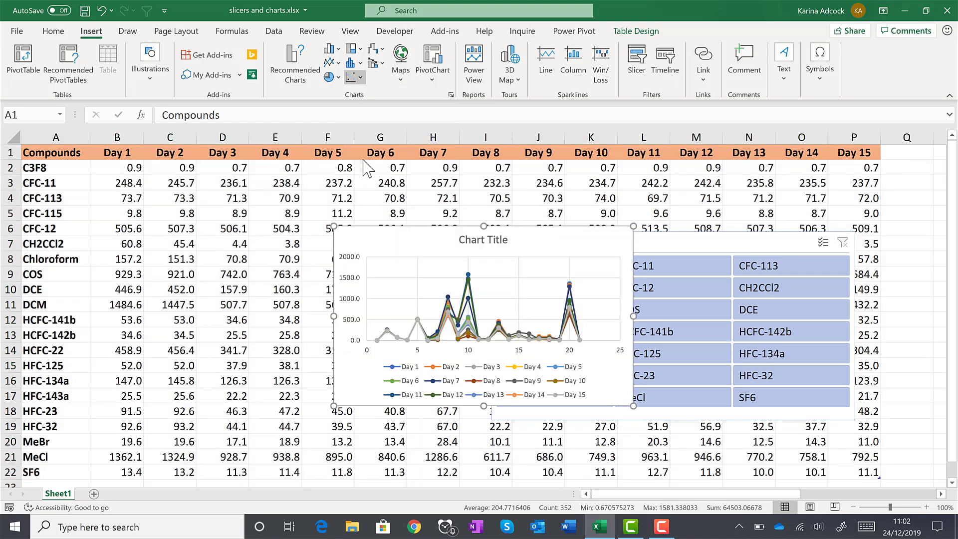
drag(405, 230, 157, 179)
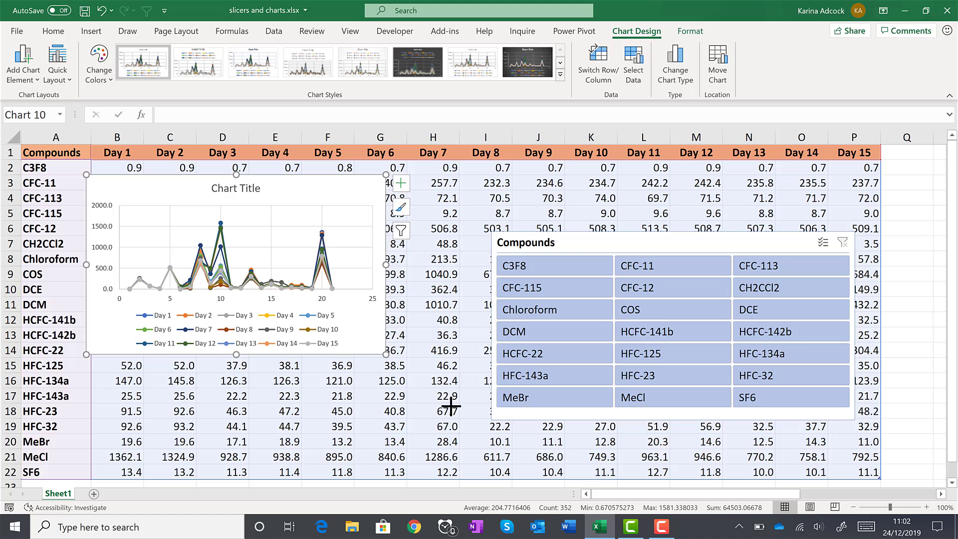
drag(451, 407, 478, 429)
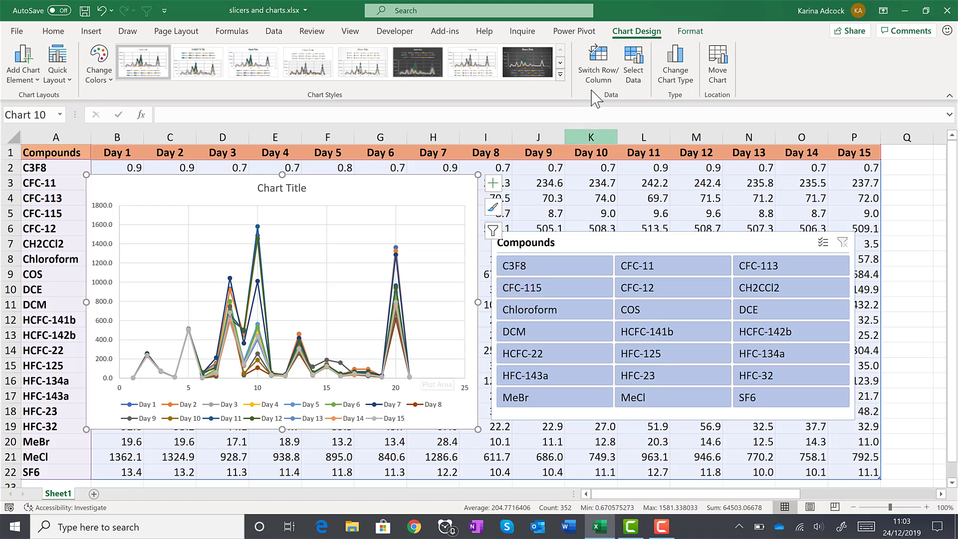
Switch the chart's rows and columns so each compound is a series across the 15 days
click(607, 84)
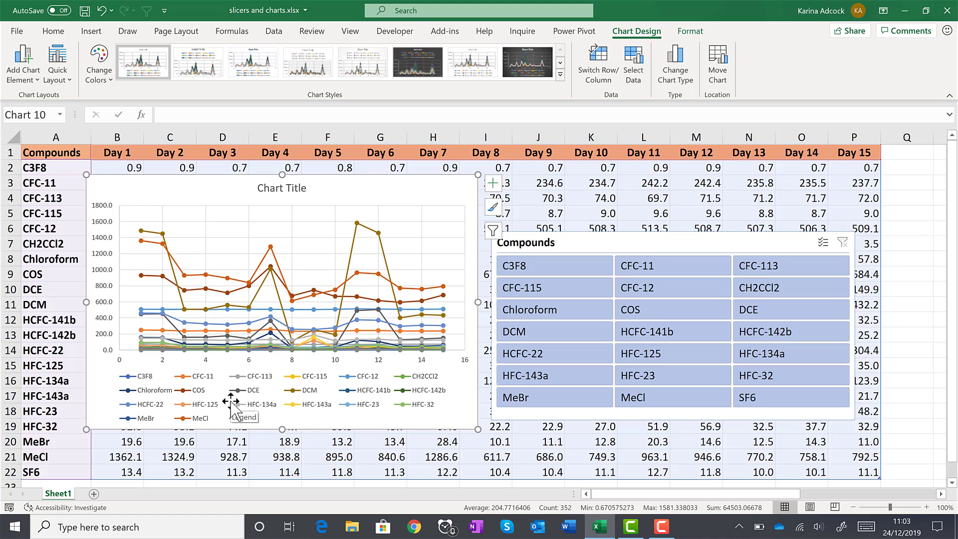
Set the chart area's properties to 'Don't move or size with cells'
double_click(362, 187)
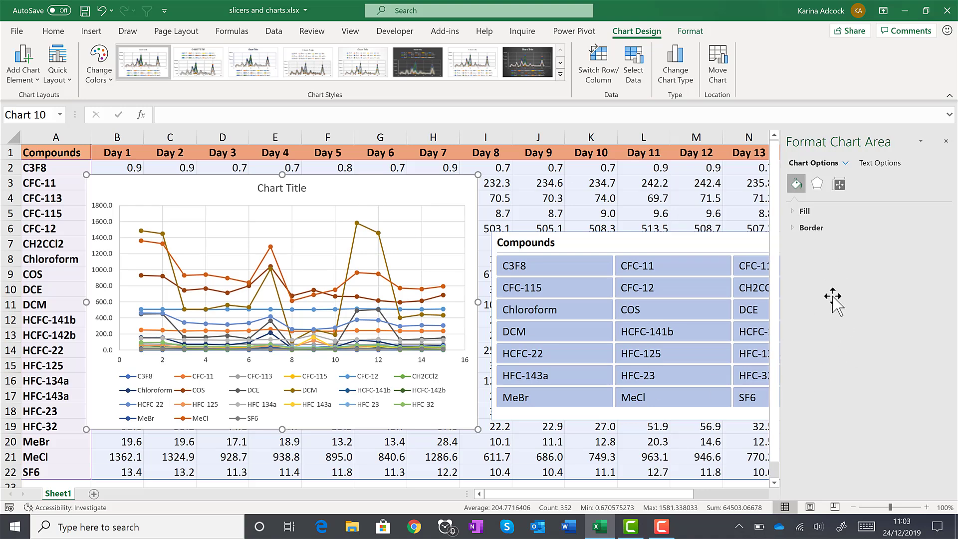
click(840, 186)
click(825, 228)
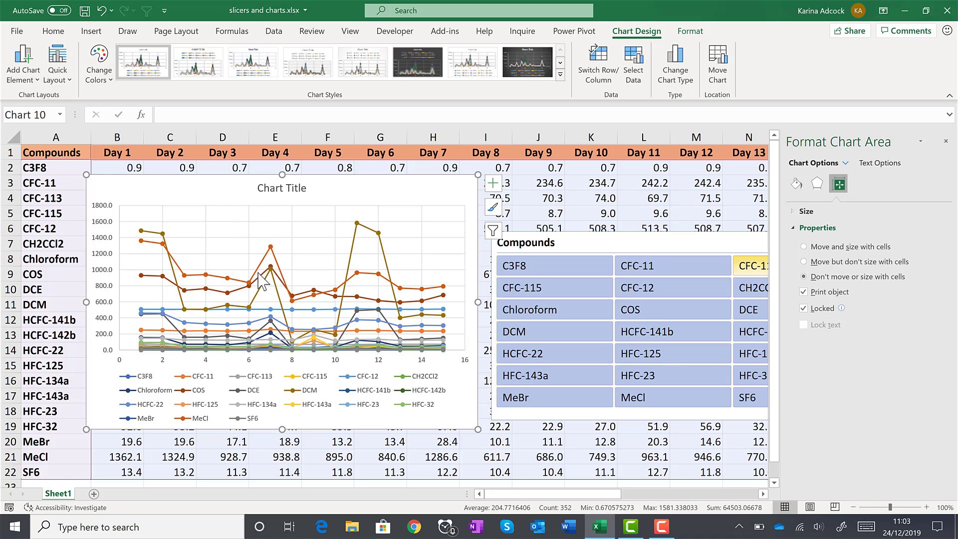
click(946, 141)
key(Escape)
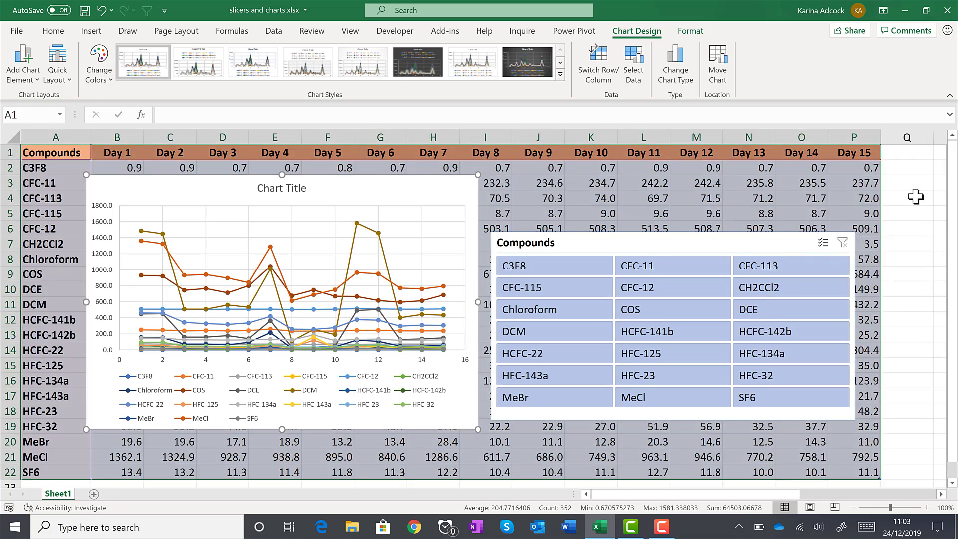
Filter the slicer to C3F8 and nudge the chart slightly lower
click(915, 196)
click(319, 282)
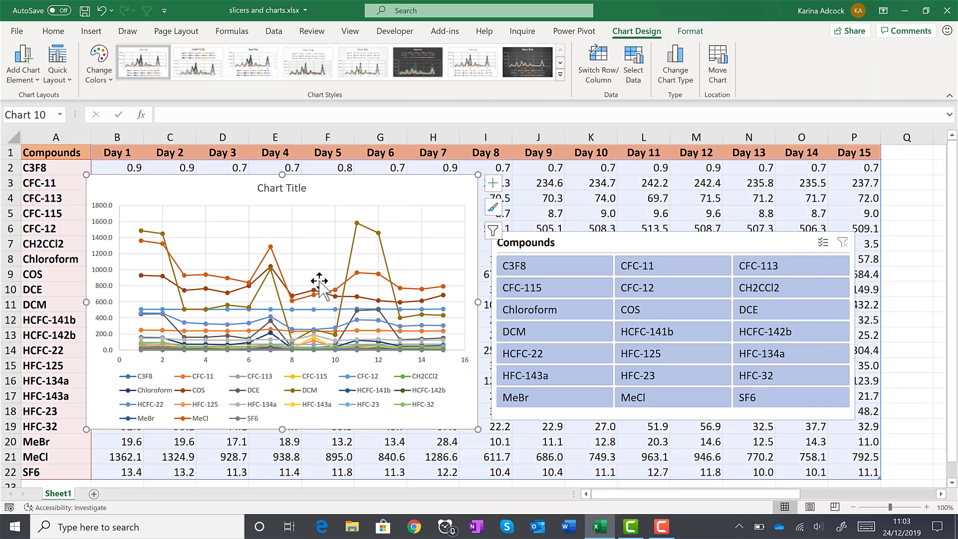
click(543, 269)
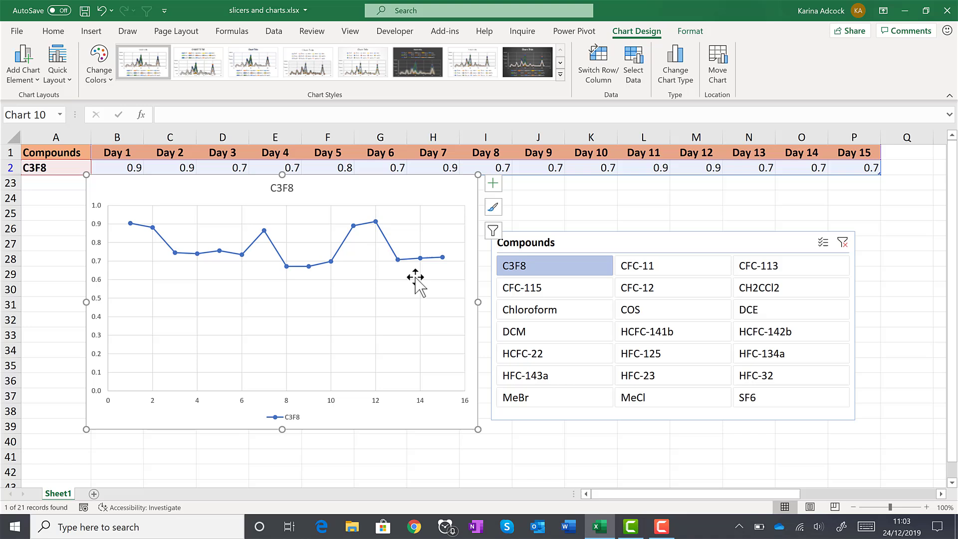
drag(349, 199, 349, 210)
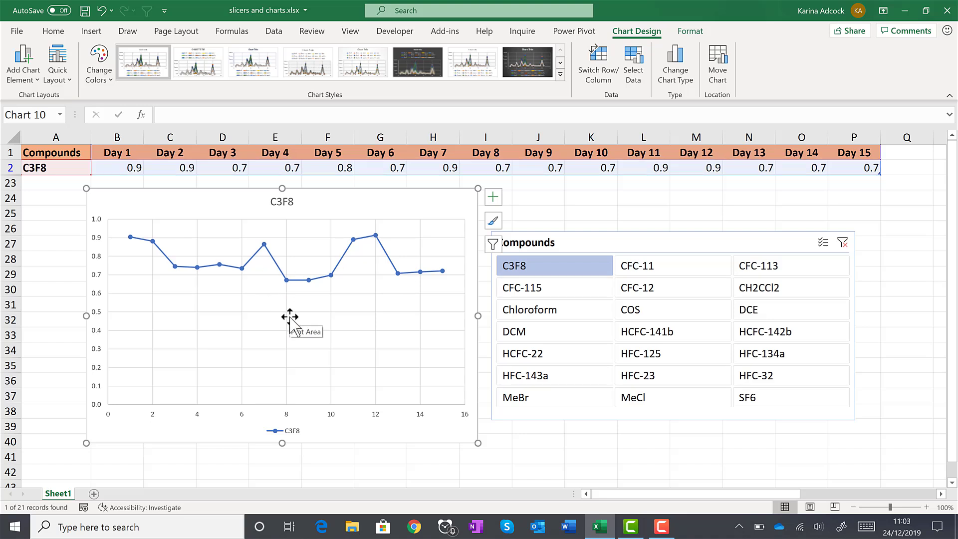
Switch the slicer filter through COS and HCFC-22 to HFC-134a only
click(695, 316)
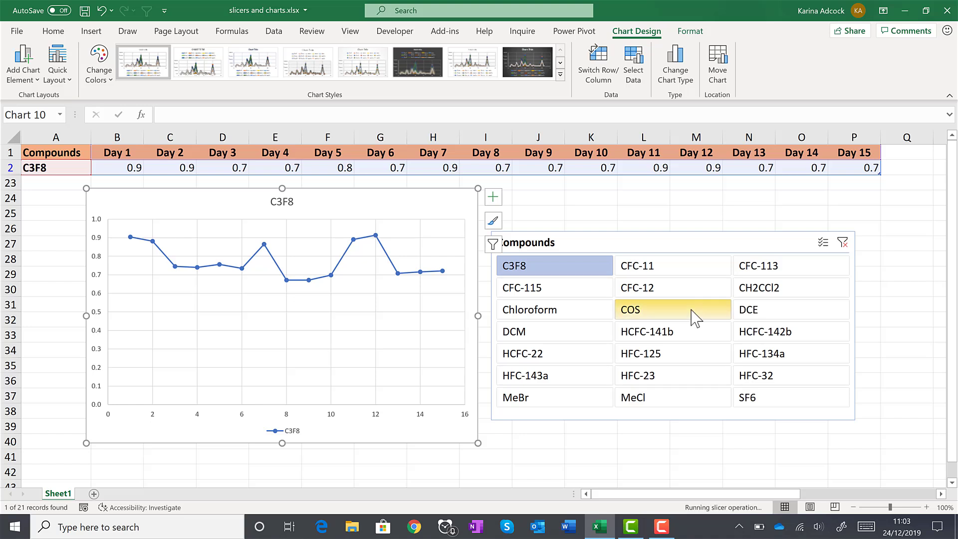
click(562, 359)
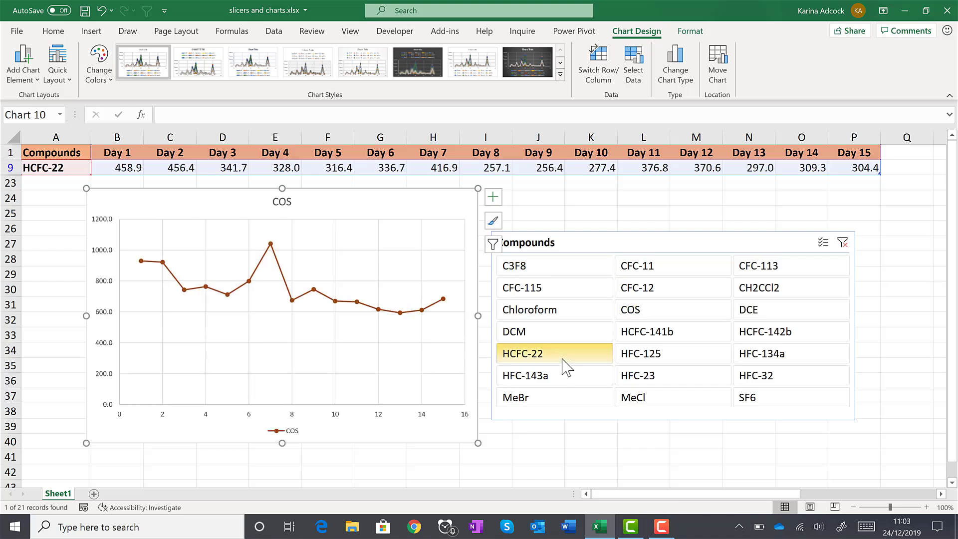
click(758, 365)
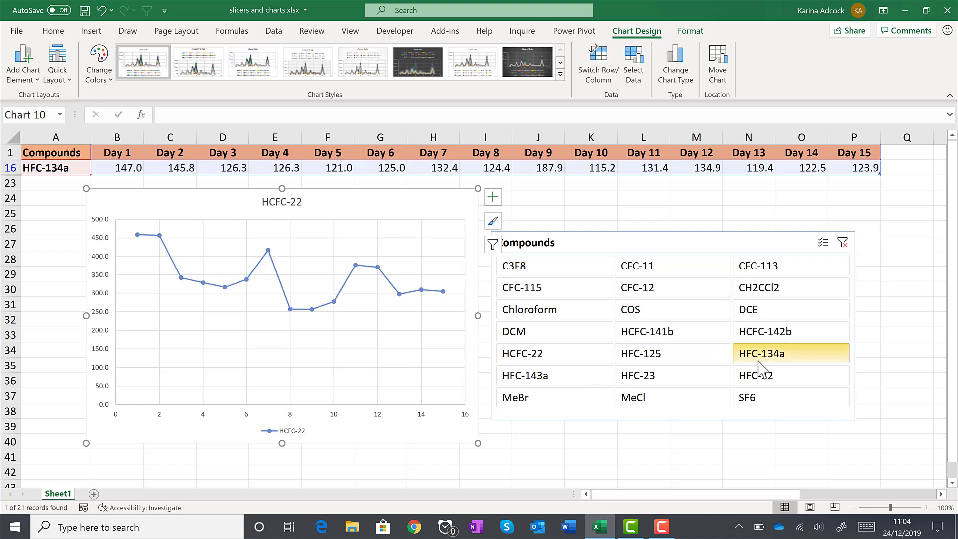
Filter to DCE and DCM, toggle COS on and off, then clear the slicer filter
click(784, 309)
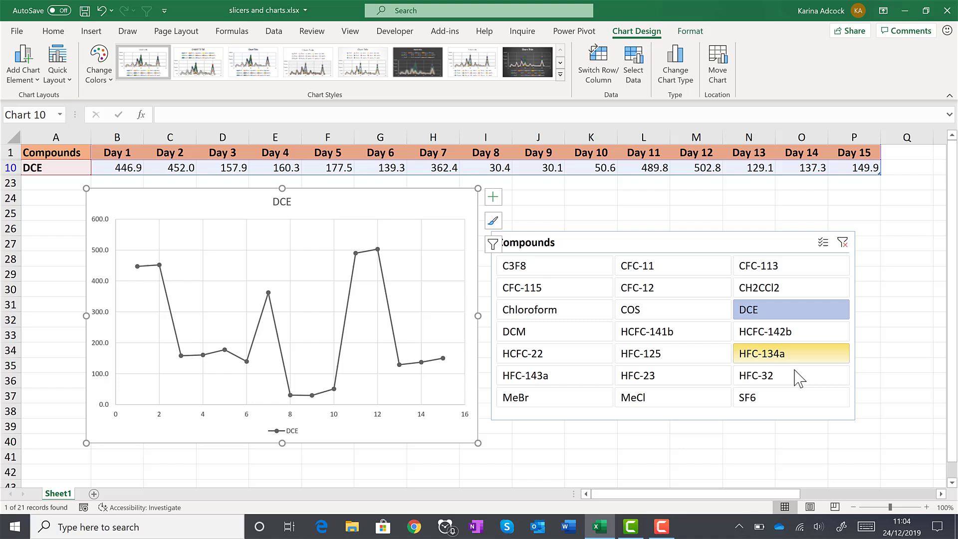
ctrl+click(597, 340)
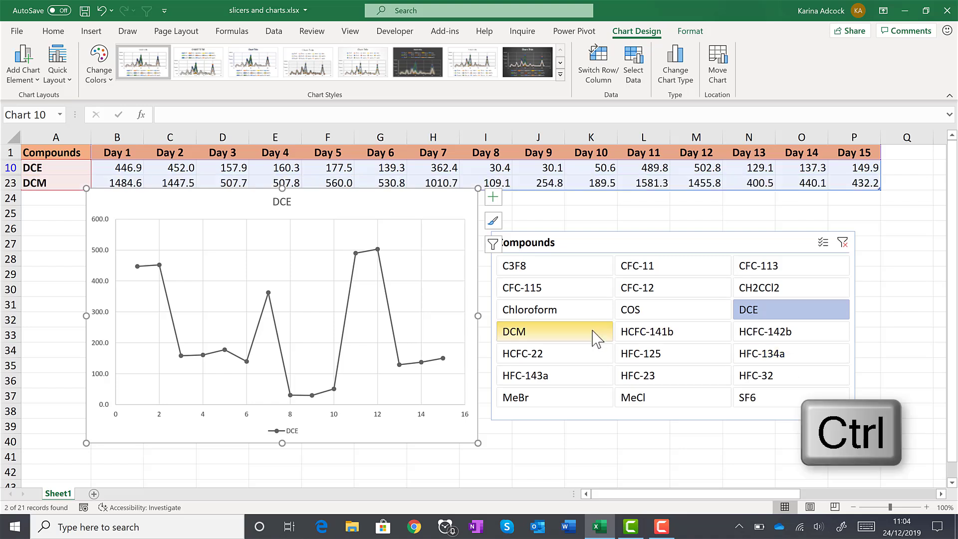
ctrl+click(683, 314)
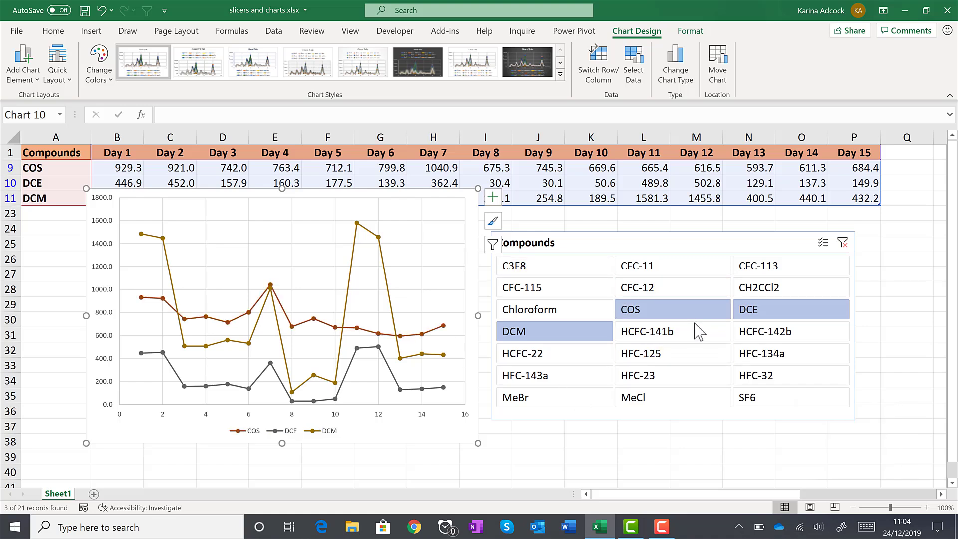
ctrl+click(668, 315)
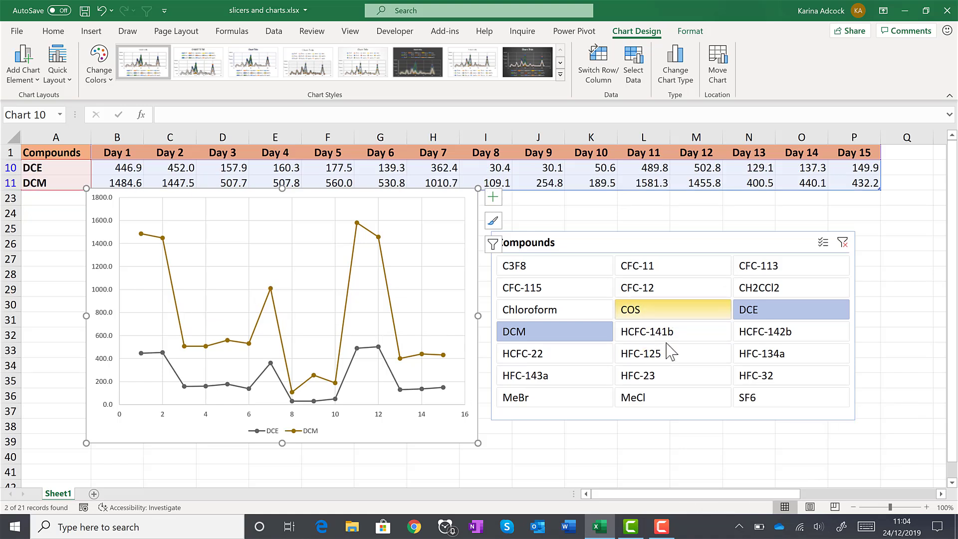
click(842, 243)
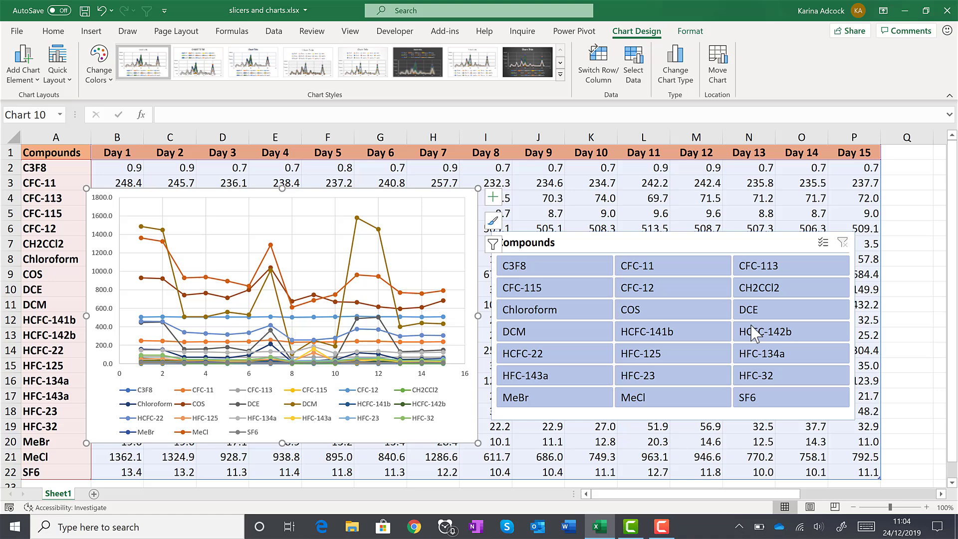
Toggle HFC slicer buttons until only HFC-23 and HFC-32 remain selected
click(709, 355)
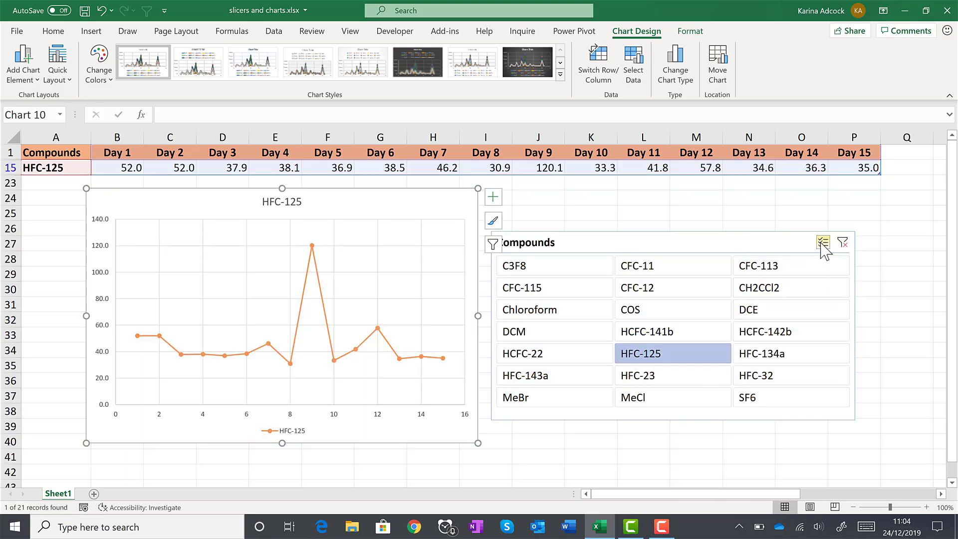
click(773, 361)
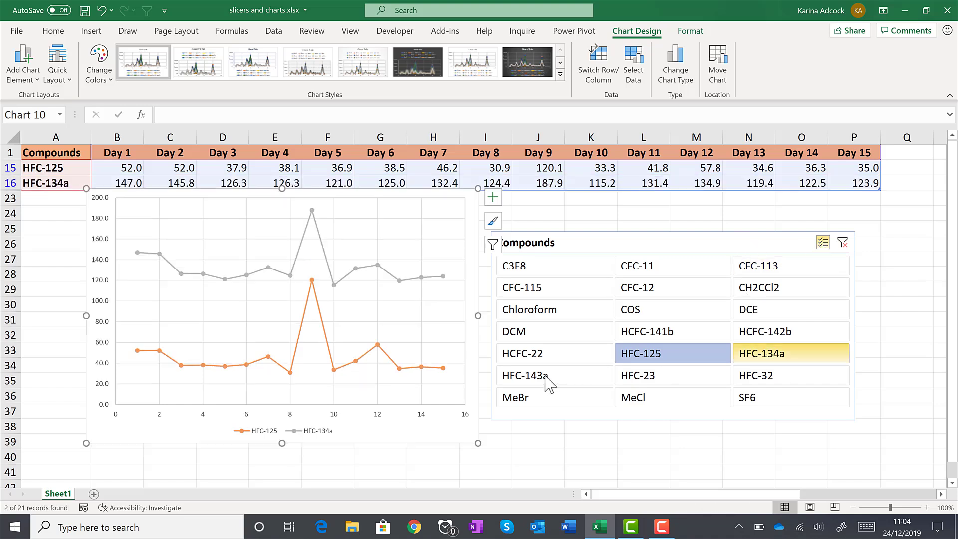
click(564, 377)
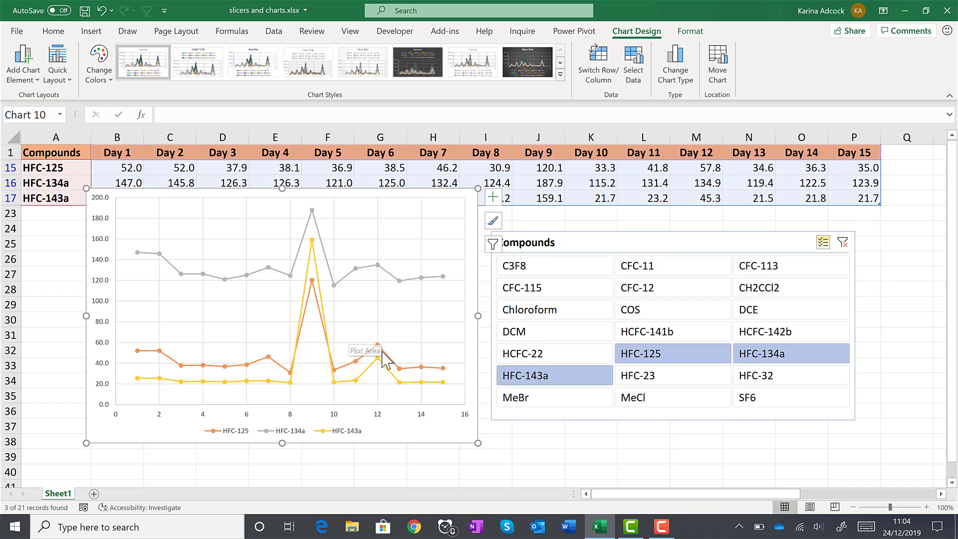
click(572, 381)
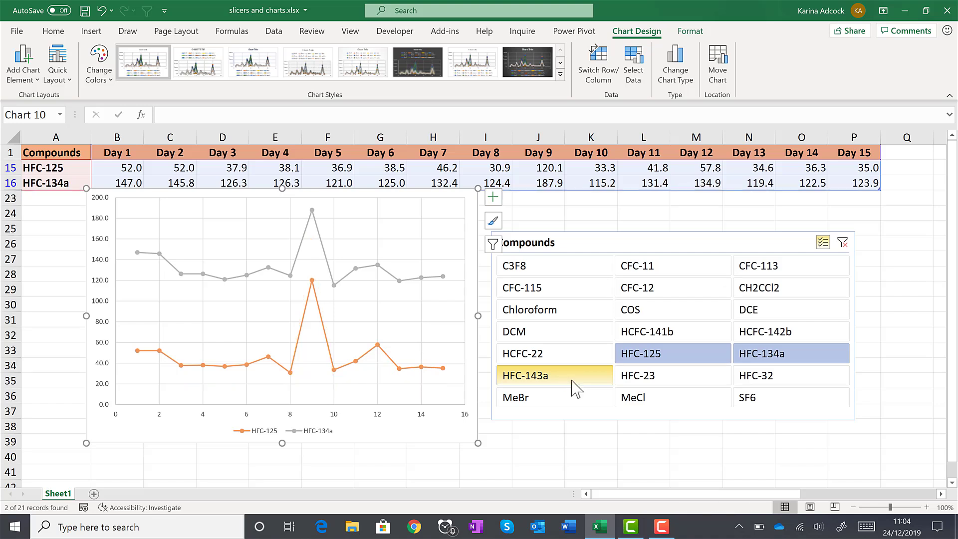
click(655, 386)
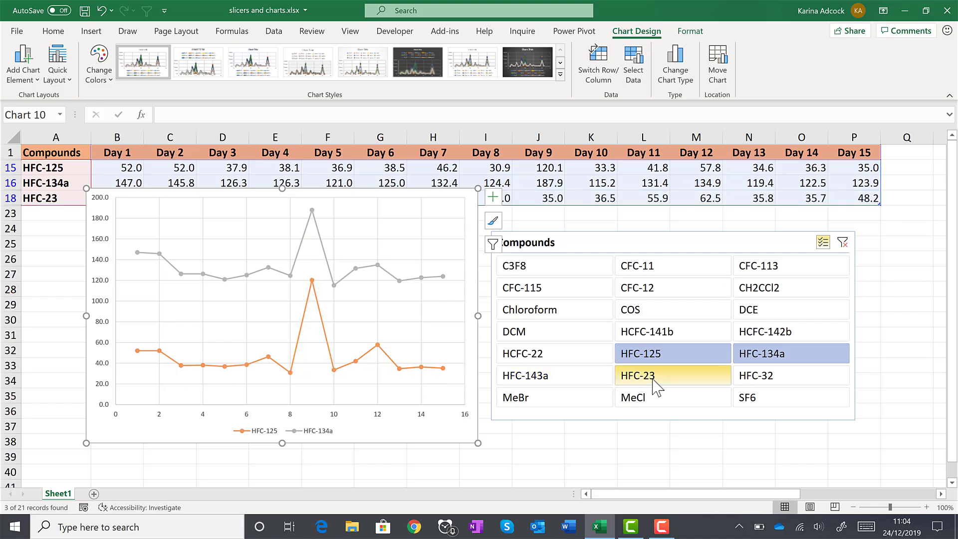
click(815, 386)
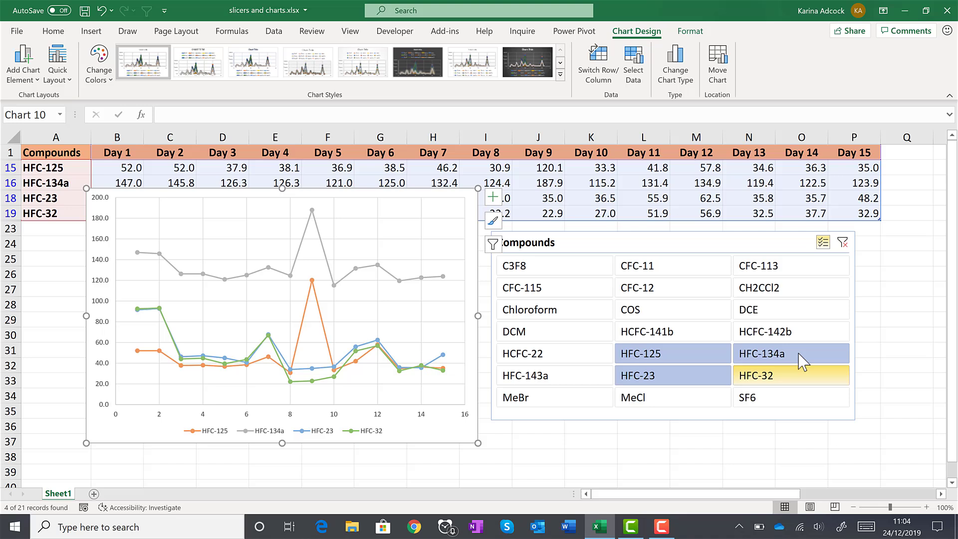
click(801, 359)
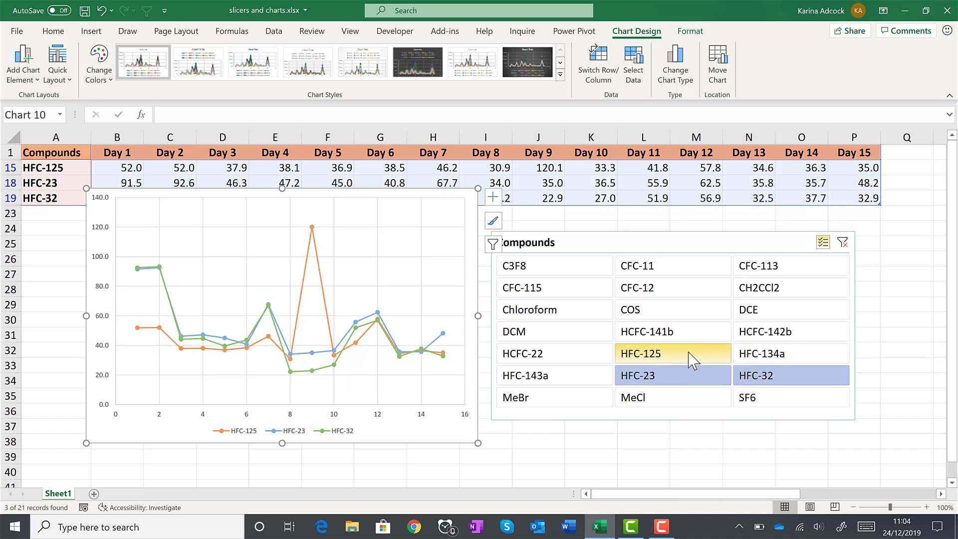
click(689, 353)
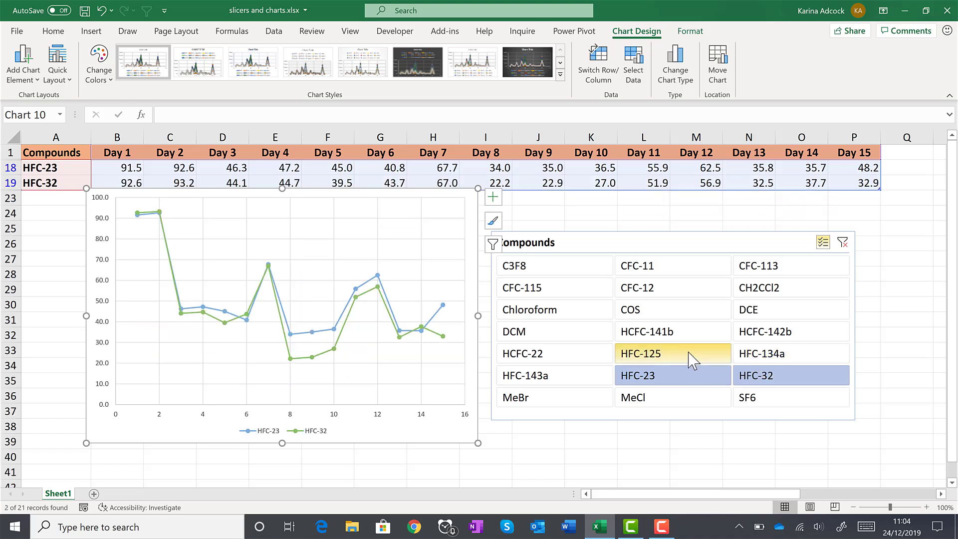